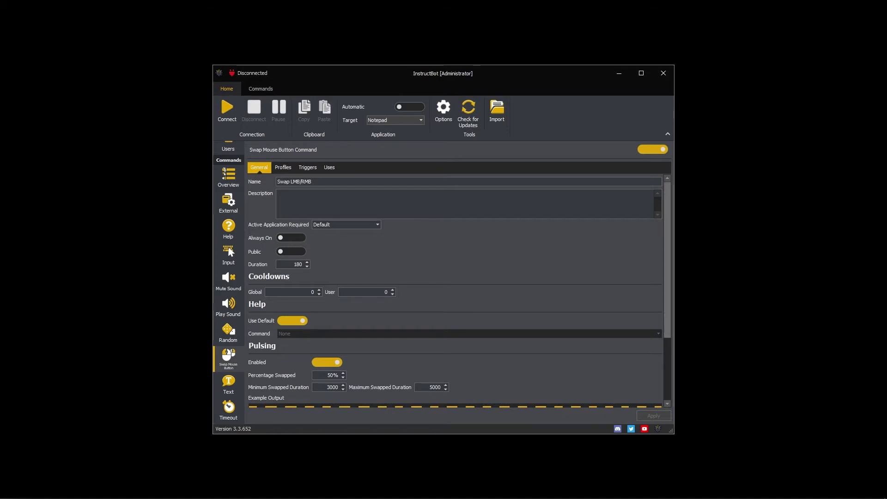
- Try a lower Percentage Swapped value in the Pulsing settings of the Swap LMB/RMB command
scroll(456, 291, "down", 3)
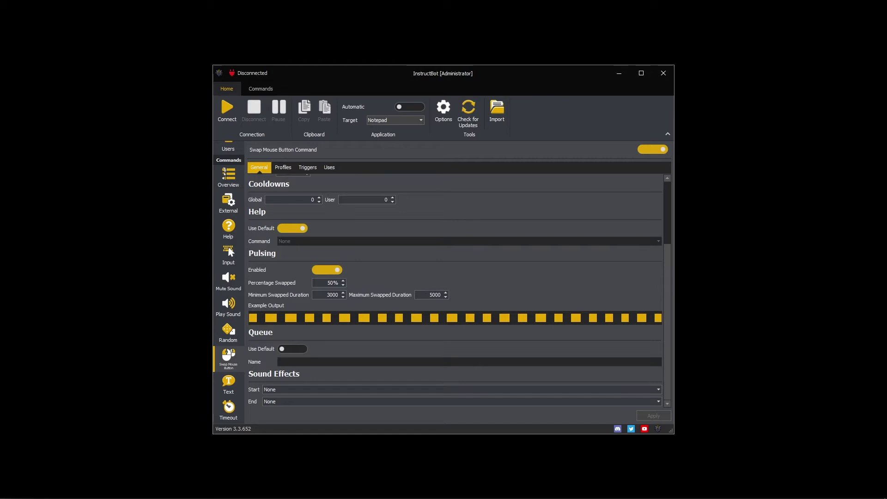
left_click(343, 285)
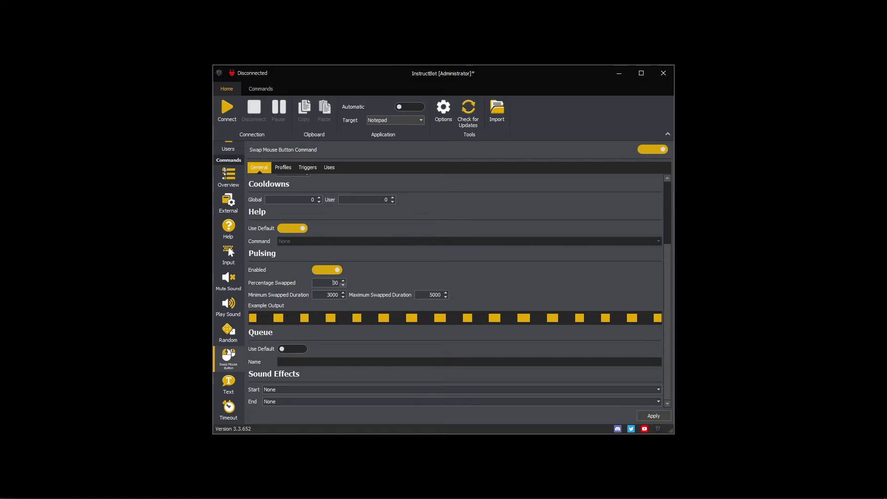
left_click(343, 284)
scroll(334, 283, "up", 5)
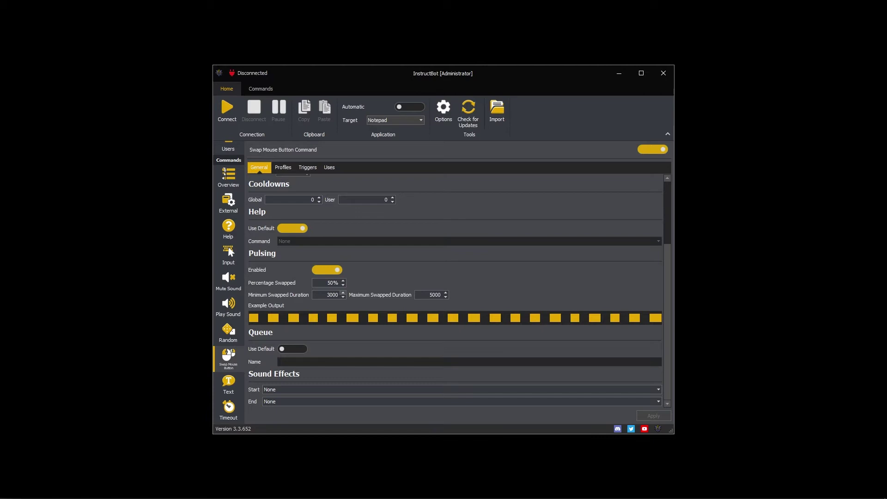
- Try a Minimum Swapped Duration of 5,000 in the Pulsing settings
left_click(343, 293)
scroll(325, 295, "up", 5)
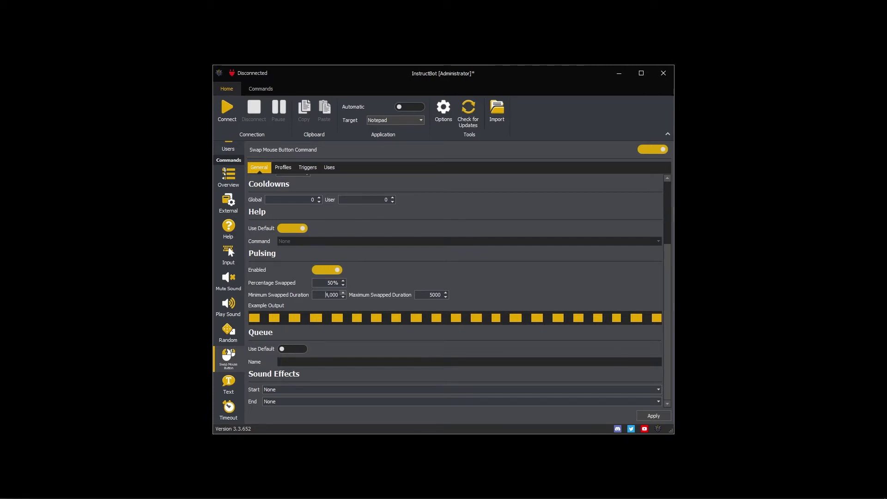
scroll(326, 295, "up", 5)
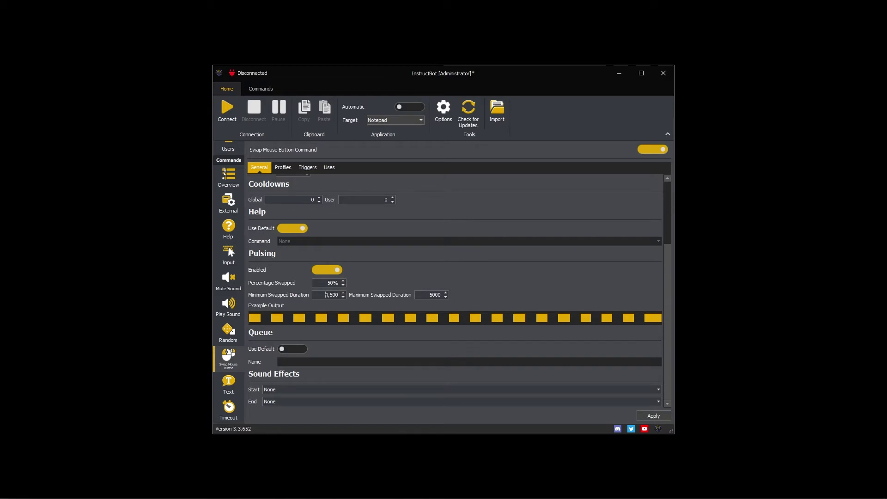
scroll(326, 295, "up", 5)
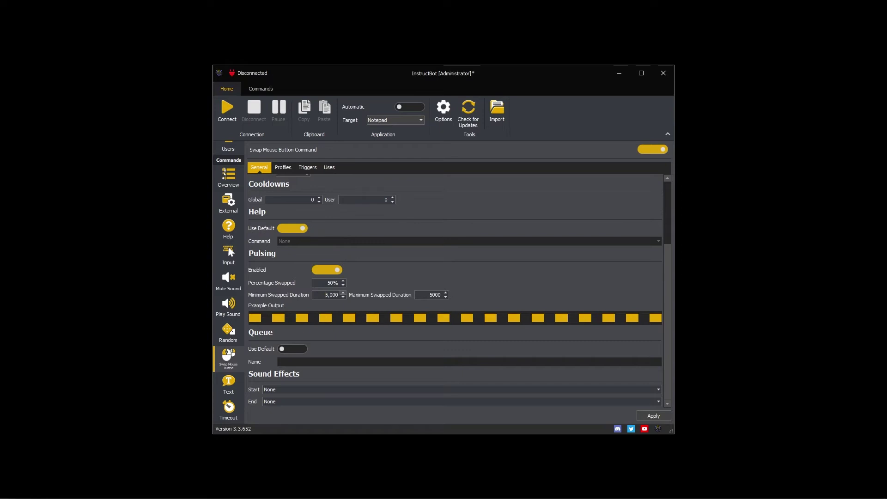
scroll(326, 295, "up", 5)
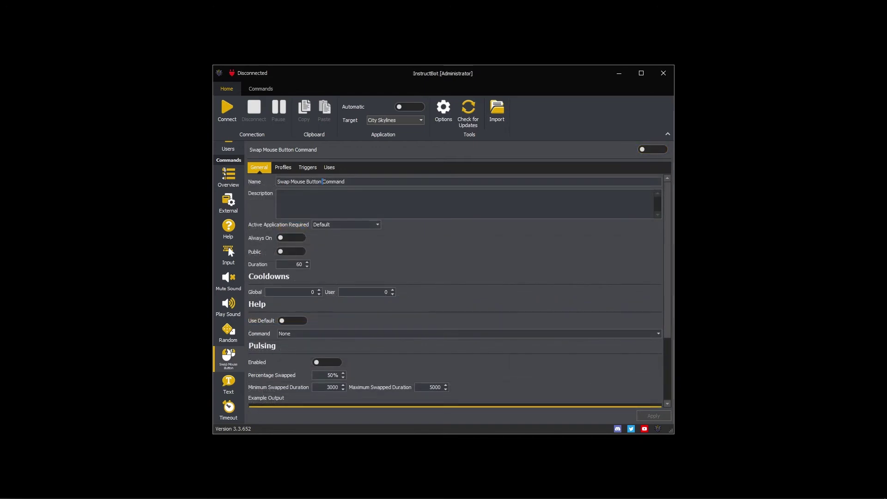
- Rename the new swap mouse button command as Swap Mouse Buttons
double_click(333, 182)
key("BackSpace")
key("BackSpace")
type("s")
- Enter the command's description as "Swaps the left and right mouse buttons."
left_click(278, 193)
type("Swaps the lef")
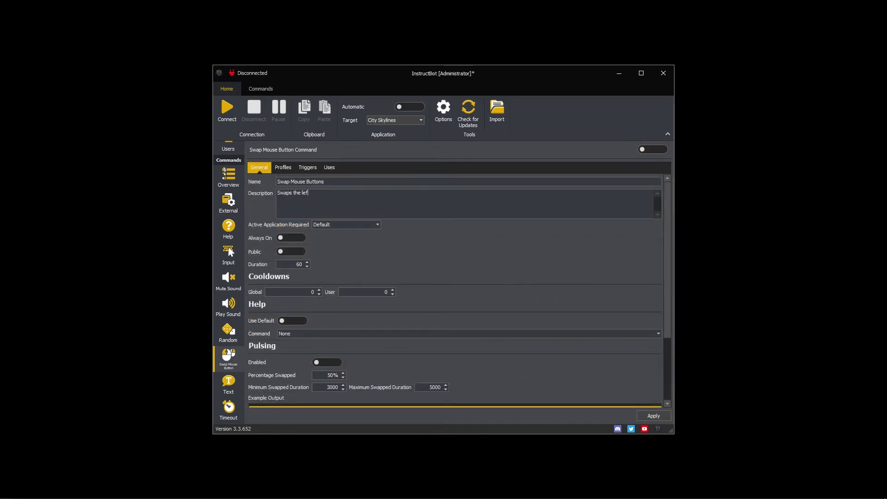
type("t and right mouse buttons.")
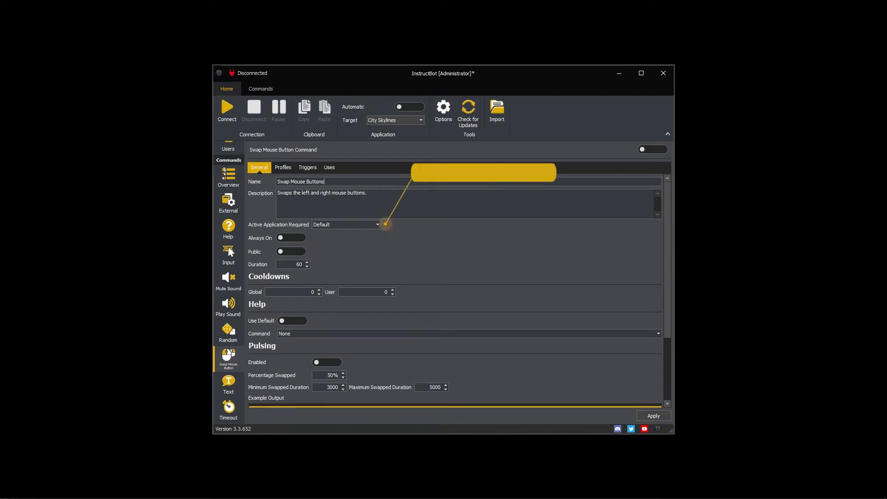
left_click(323, 181)
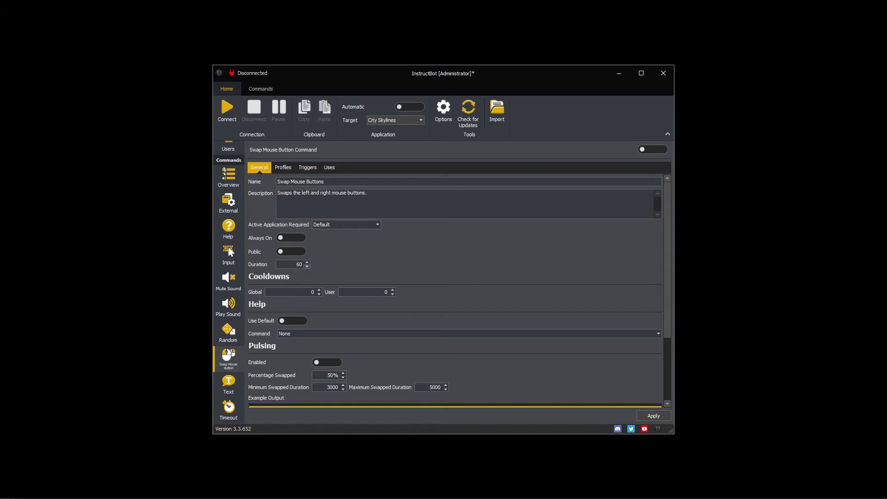
- Set the command's duration to 180 and make it use the default help
left_click(299, 264)
type("180")
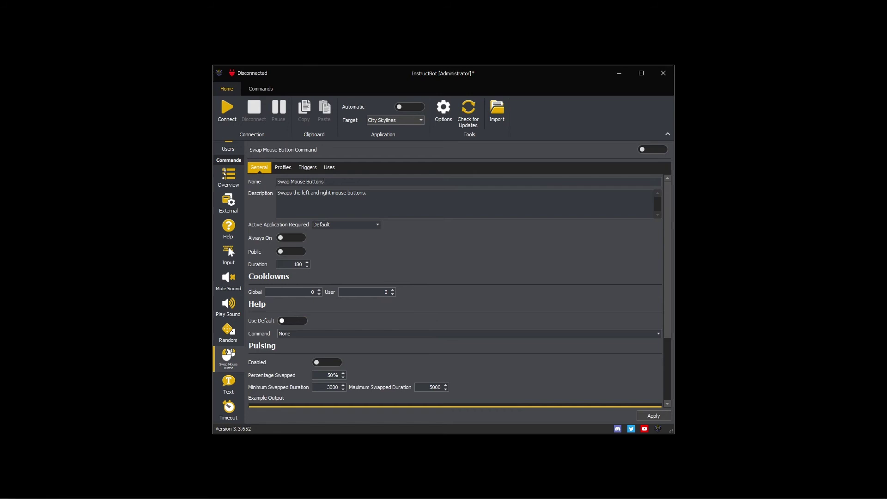
left_click(293, 321)
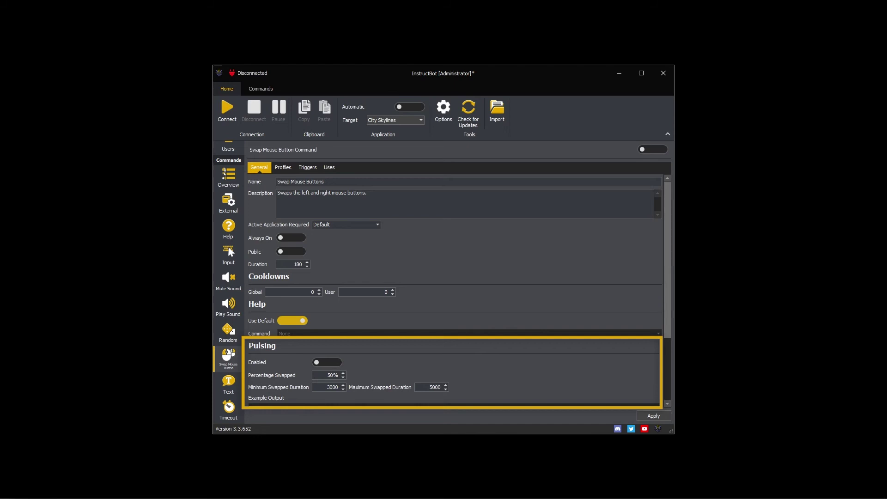
- Enable pulsing for the command and set the Minimum Swapped Duration to 1000
scroll(456, 293, "down", 3)
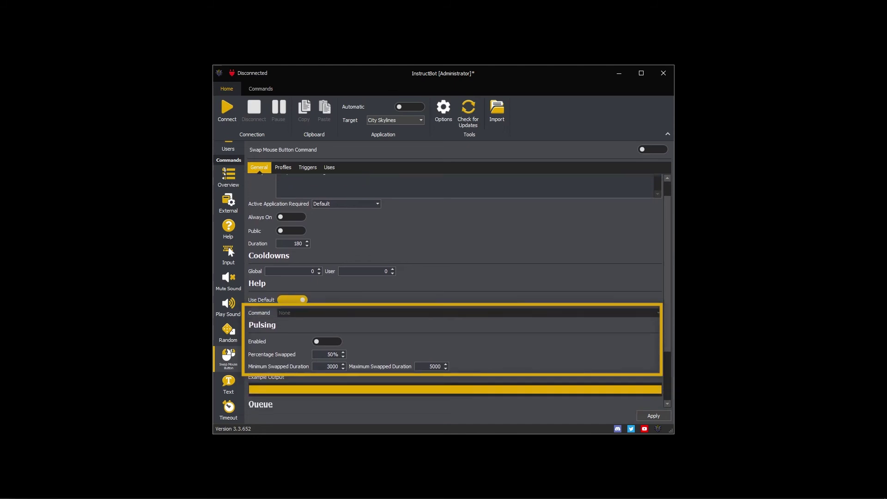
scroll(454, 290, "down", 1)
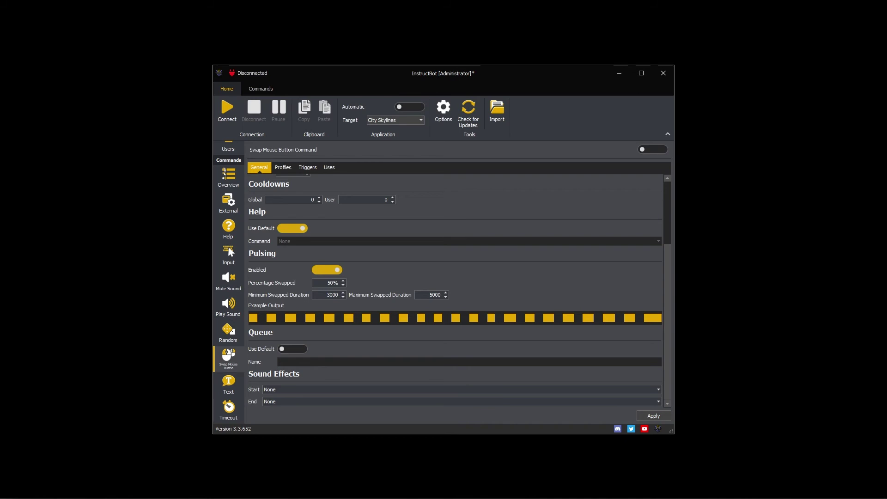
left_click(455, 293)
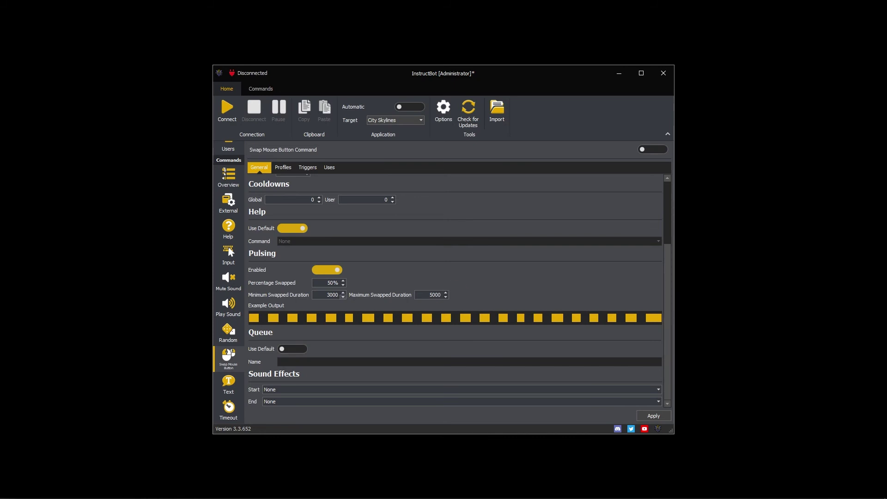
left_click(343, 297)
left_click(343, 297)
left_click(343, 297)
left_click(343, 297)
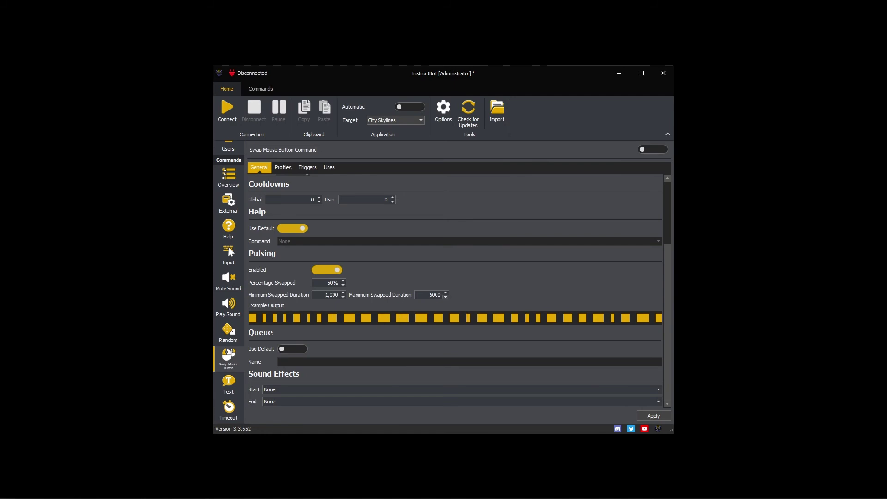
- Set the Maximum Swapped Duration to 3000 and make the command use the default queue
left_click(445, 297)
left_click(446, 297)
left_click(446, 297)
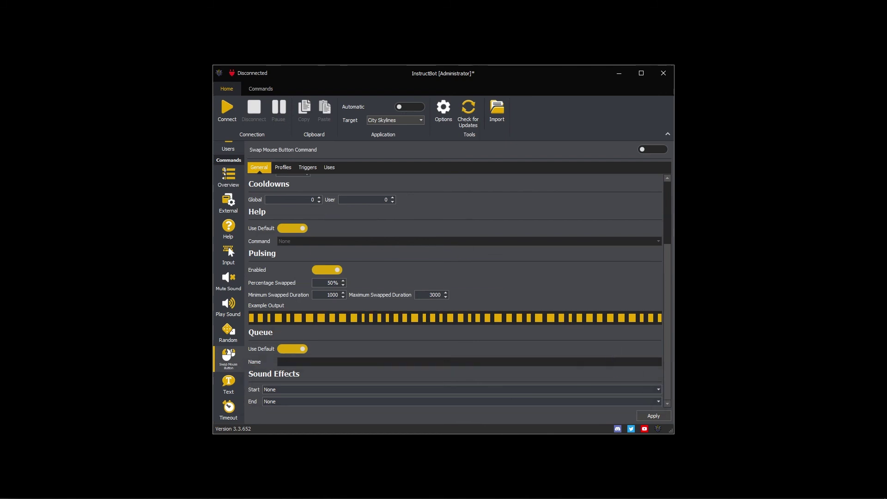
- Assign the command to the Escape From Tarkov profile and add a Bits trigger for exactly 500 bits
left_click(283, 167)
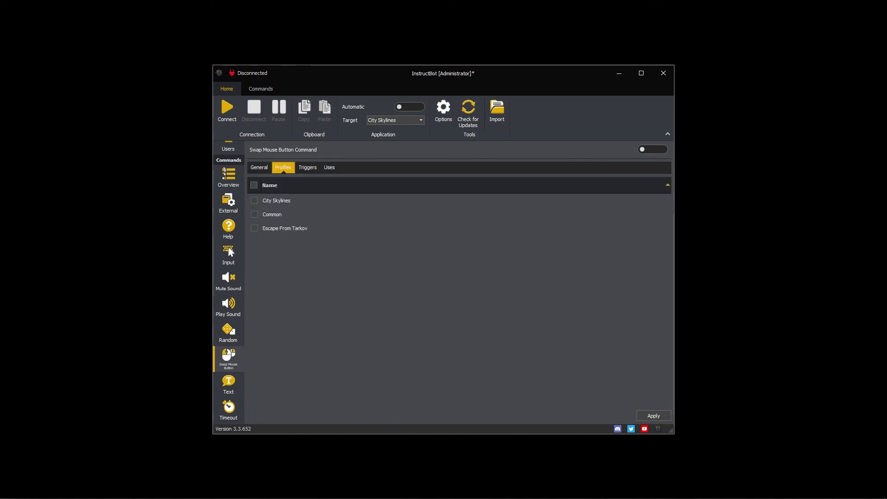
left_click(254, 227)
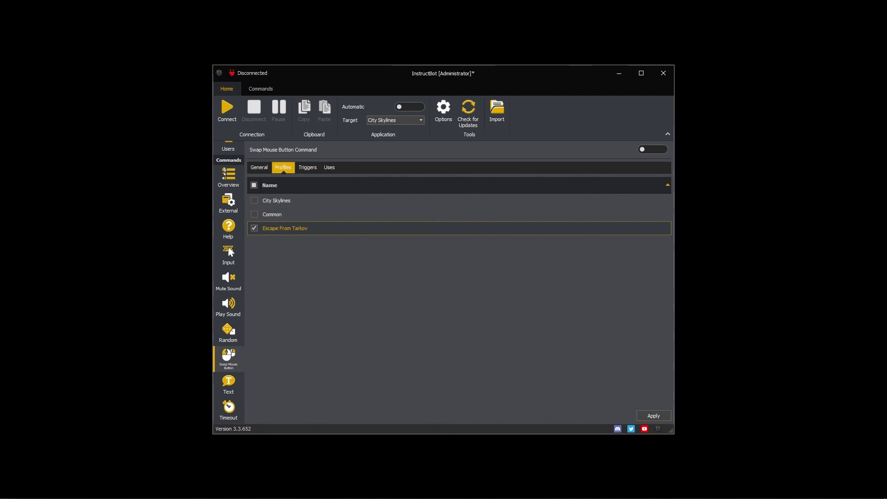
left_click(308, 167)
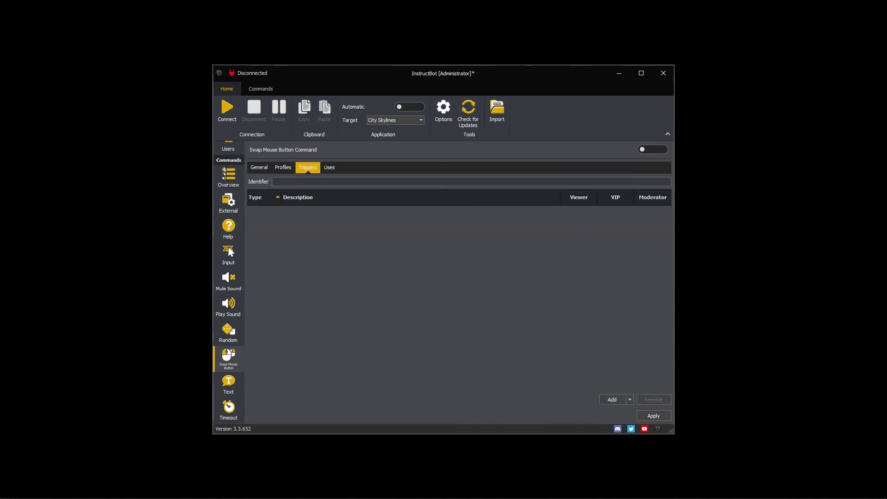
left_click(630, 400)
left_click(615, 289)
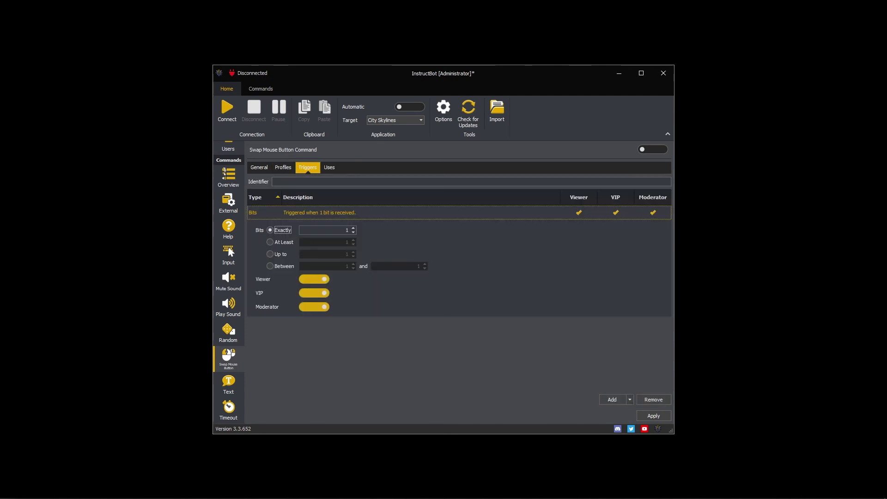
key("Tab")
type("500")
key("Return")
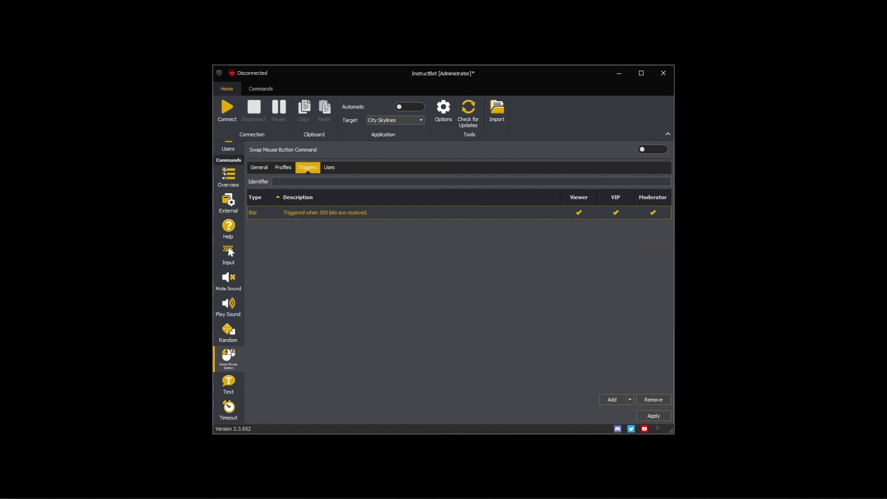
- Add a Donation trigger to the command for exactly £5.00
left_click(630, 399)
left_click(627, 301)
key("Tab")
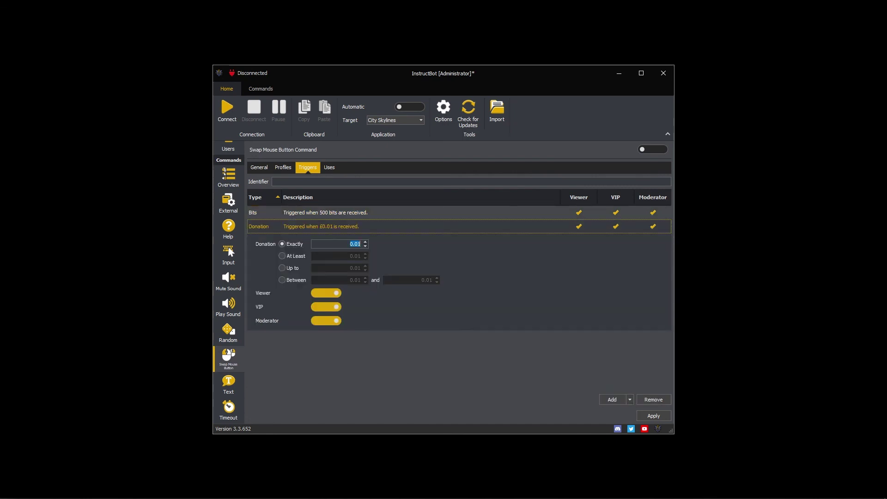
type("5")
key("Return")
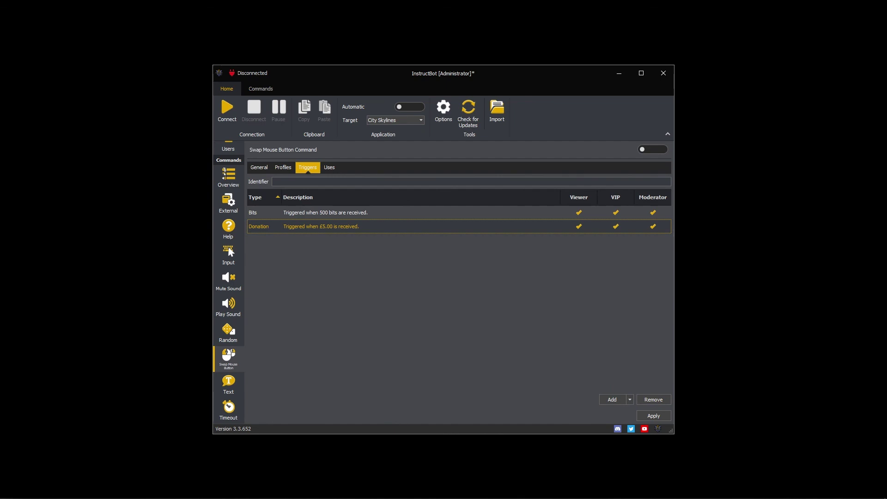
- Enable the Swap Mouse Buttons command and apply all of its changes
left_click(625, 148)
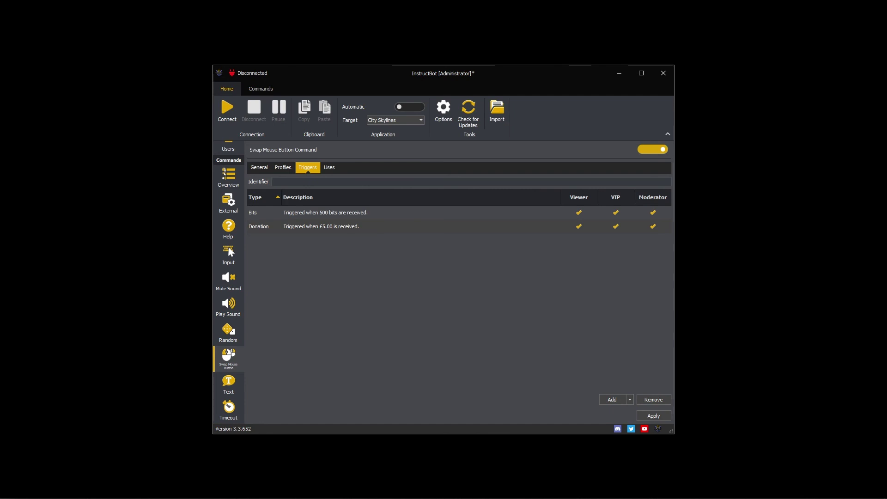
left_click(653, 415)
left_click(653, 416)
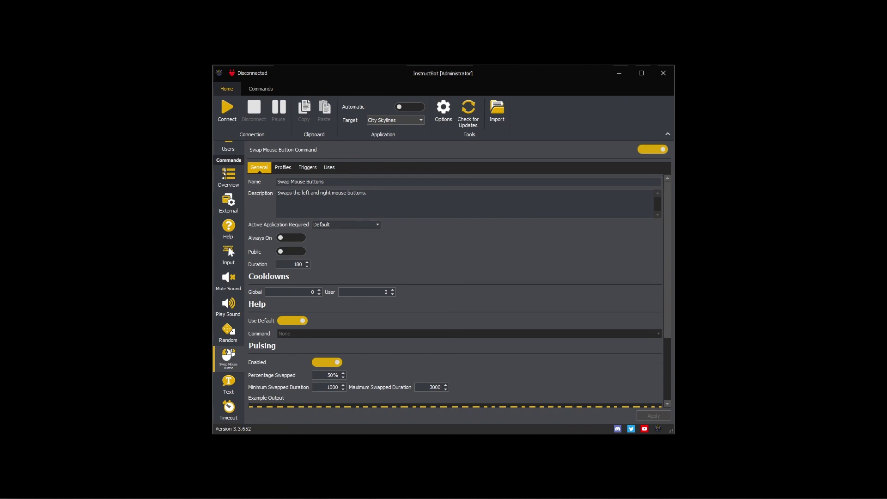